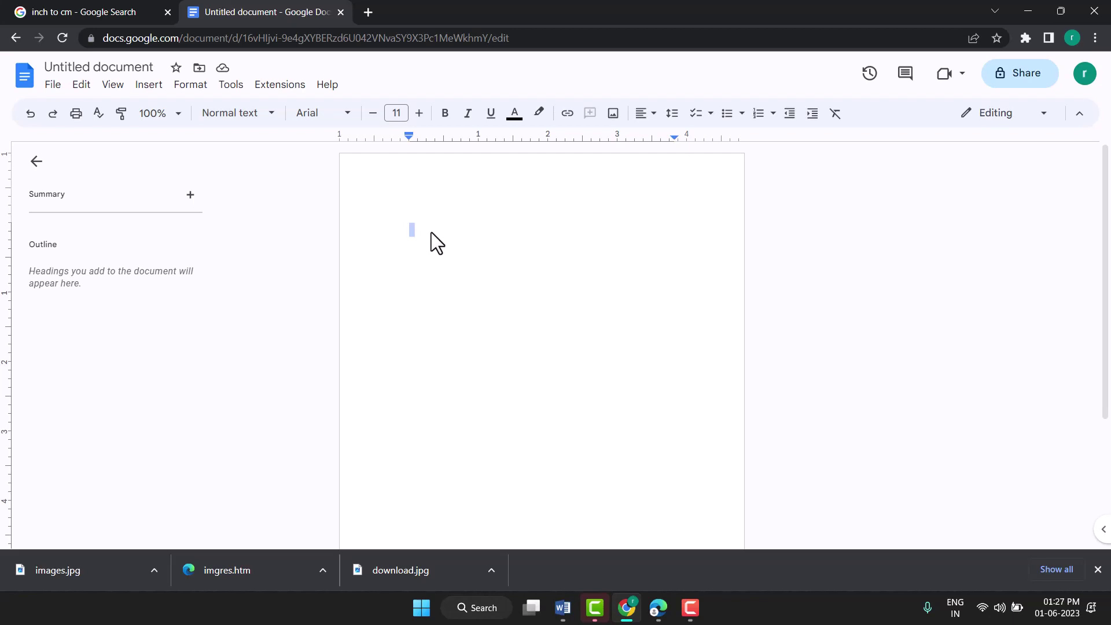
Step: Start uploading an image from the computer via the Insert menu's Image option
click(153, 94)
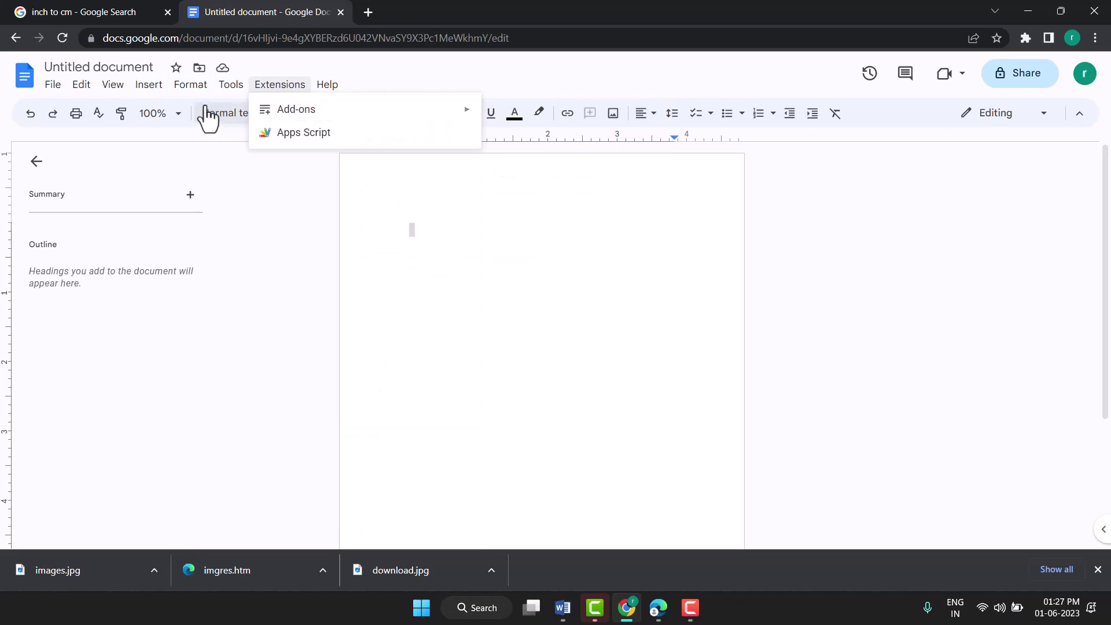
mouse_move(172, 110)
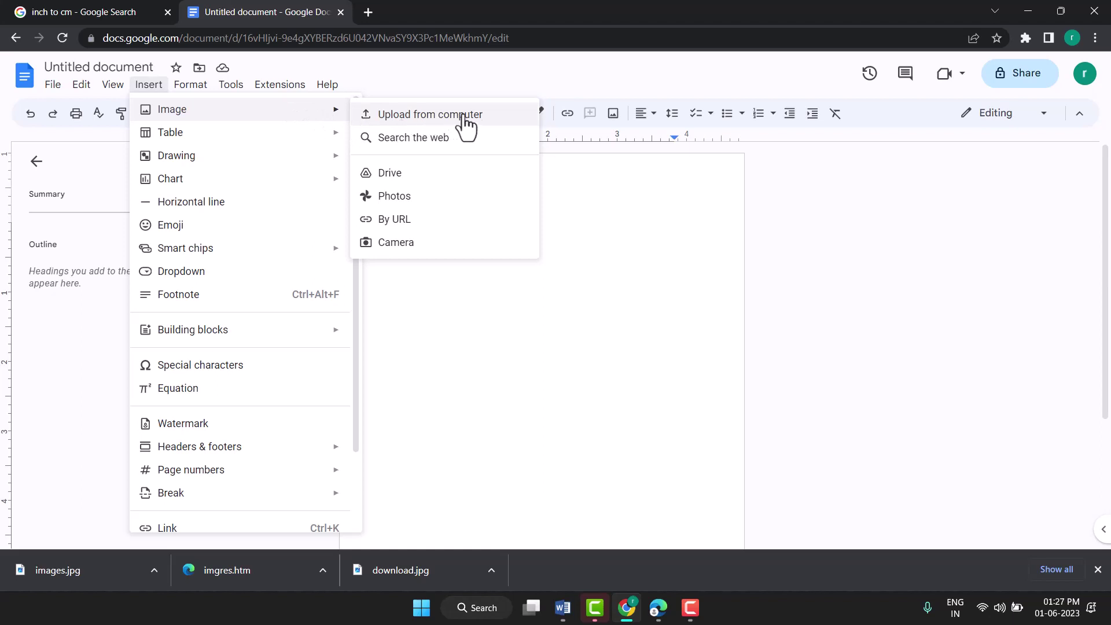
click(434, 117)
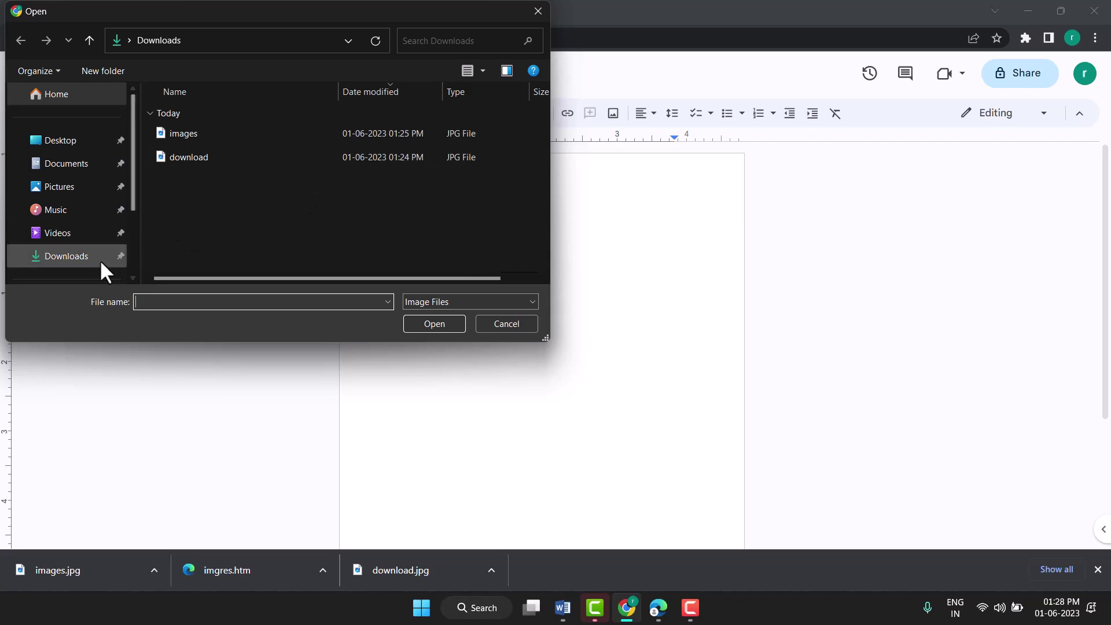
Step: Choose the 'images' picture from the Downloads folder and upload it into the document
click(108, 246)
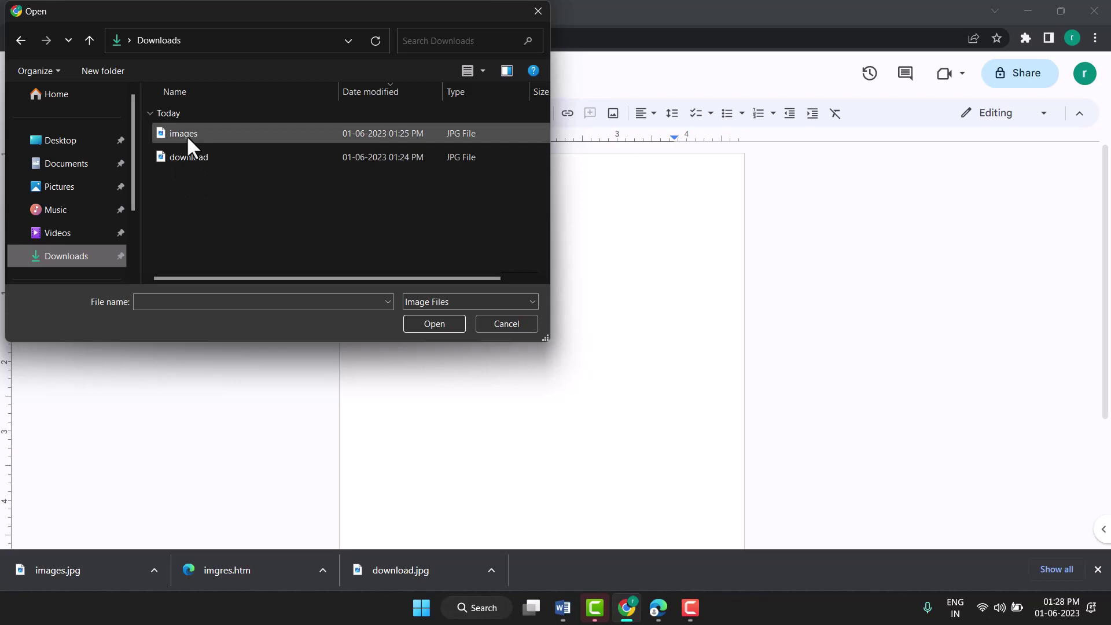
click(187, 135)
click(189, 158)
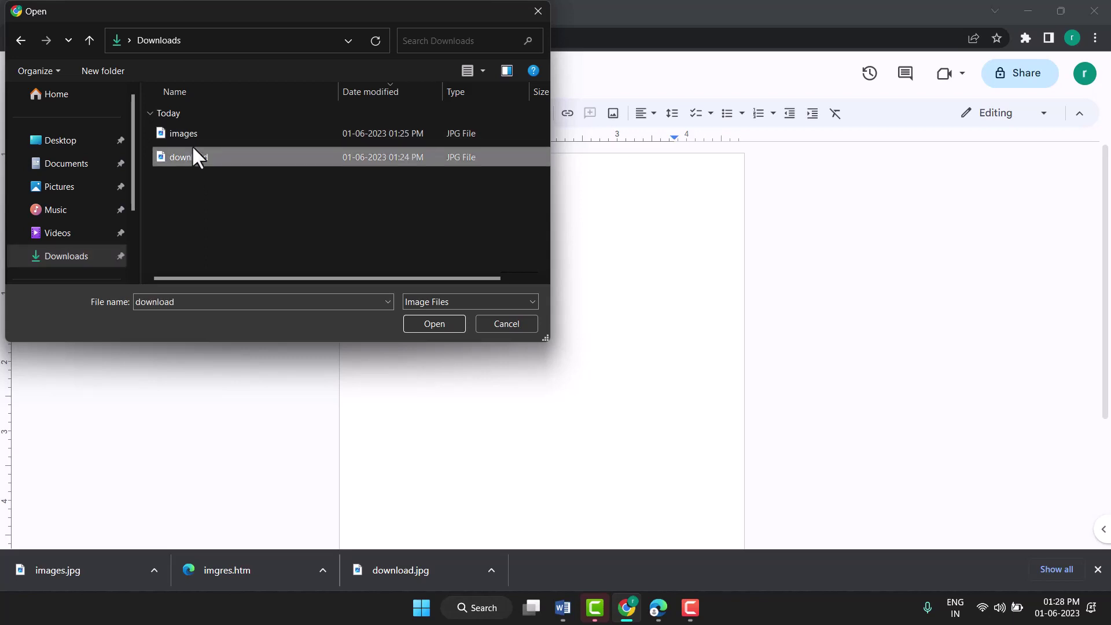
click(201, 135)
click(408, 325)
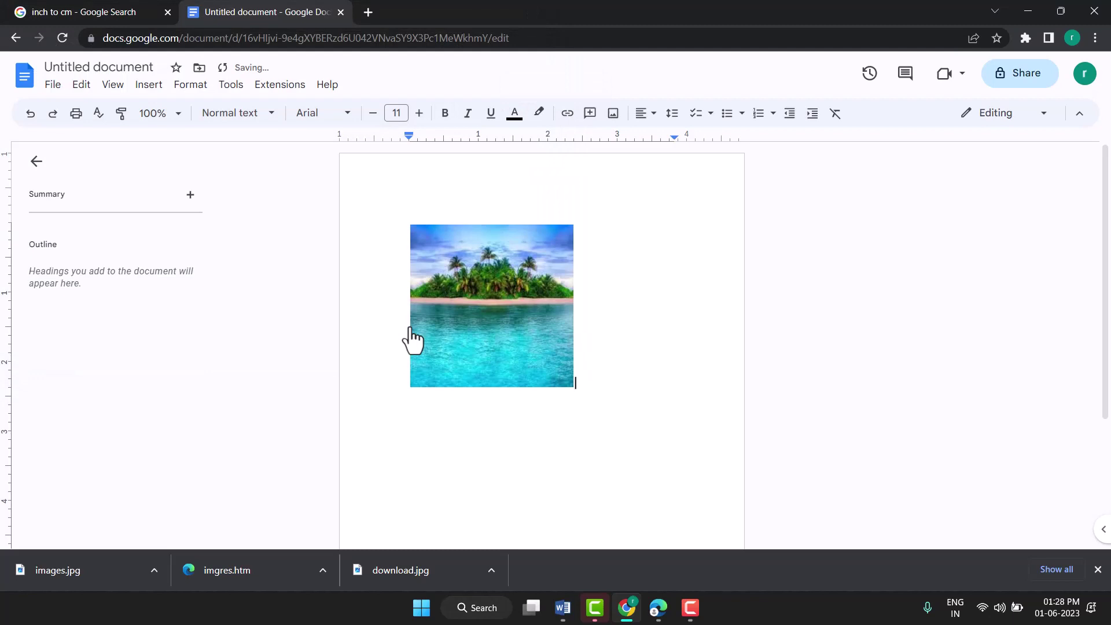
Step: Enlarge the island photo by dragging its right edge wider and bottom edge taller
click(484, 303)
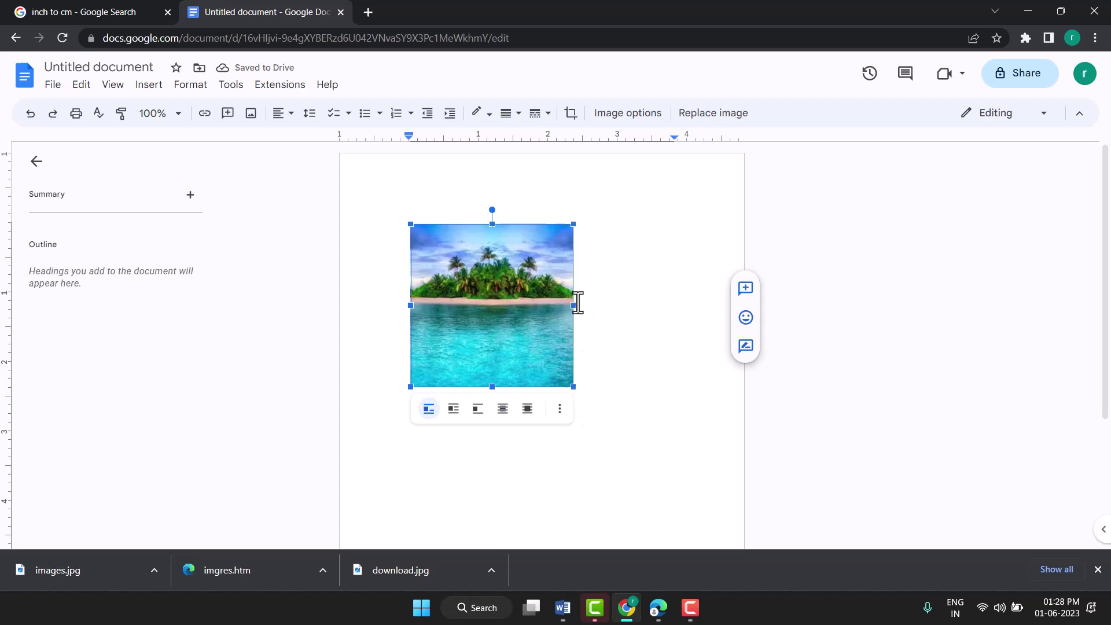
drag(574, 304, 679, 323)
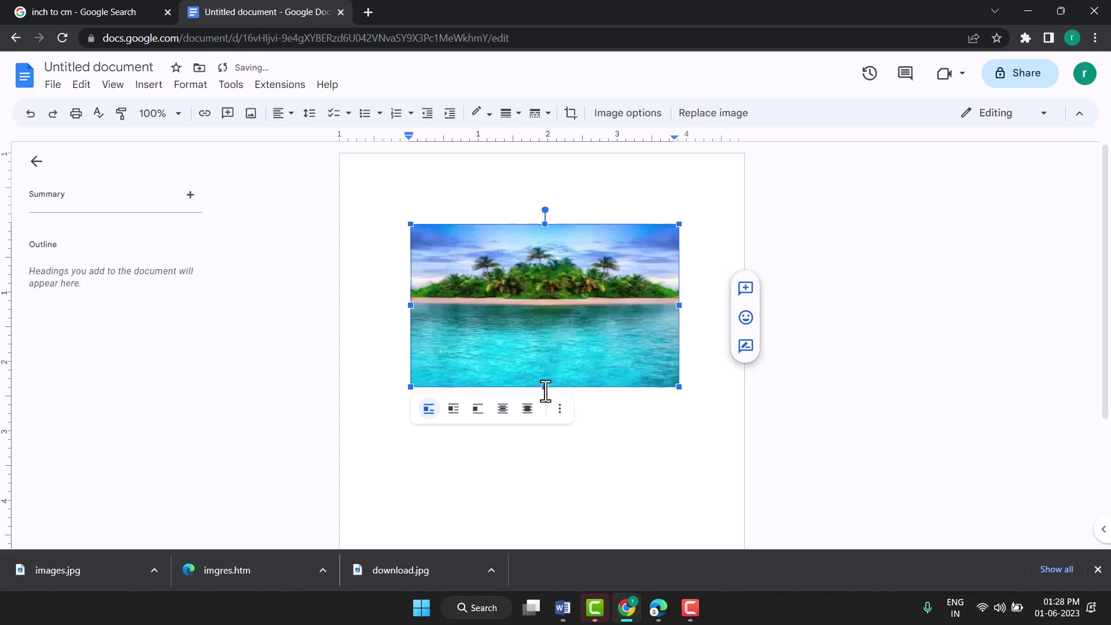
drag(546, 388, 549, 423)
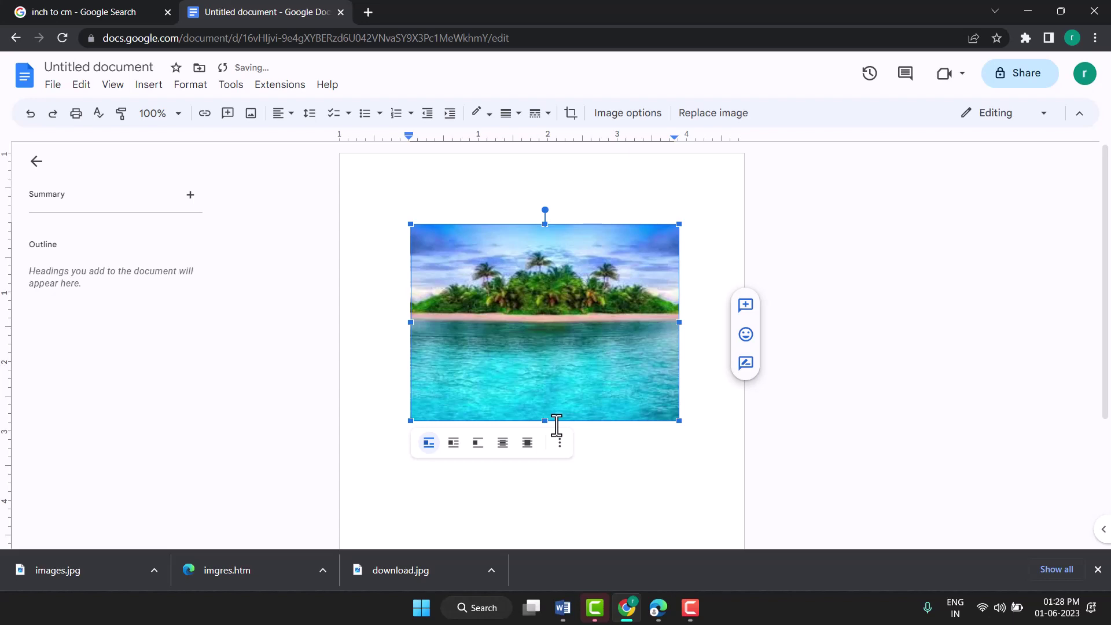
Step: Set the island photo's text layout to Wrap text
click(454, 446)
click(458, 448)
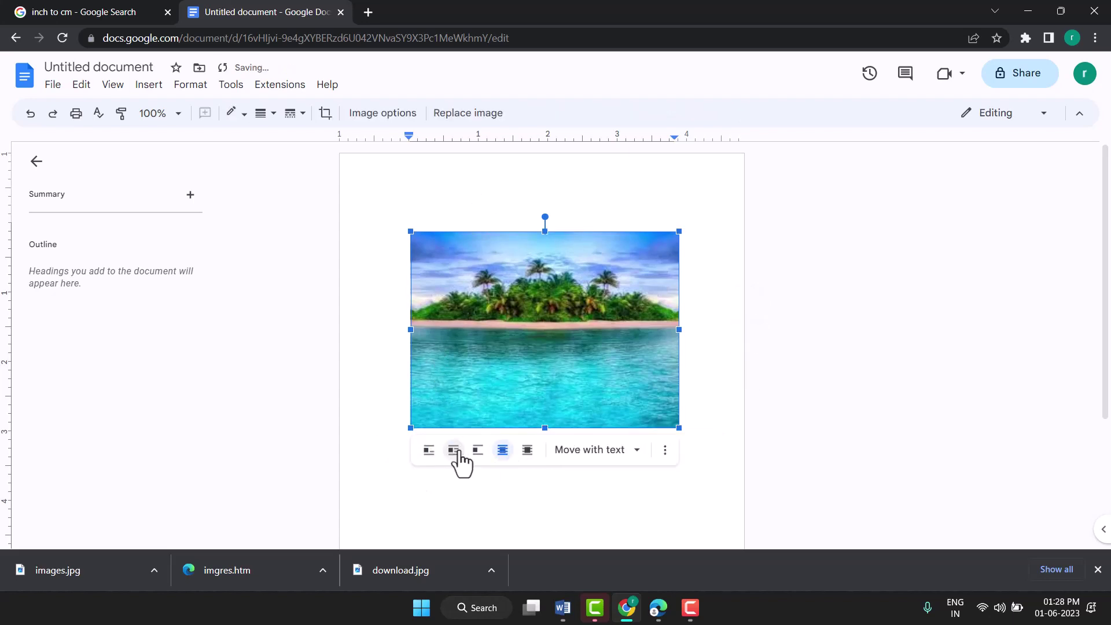
click(474, 452)
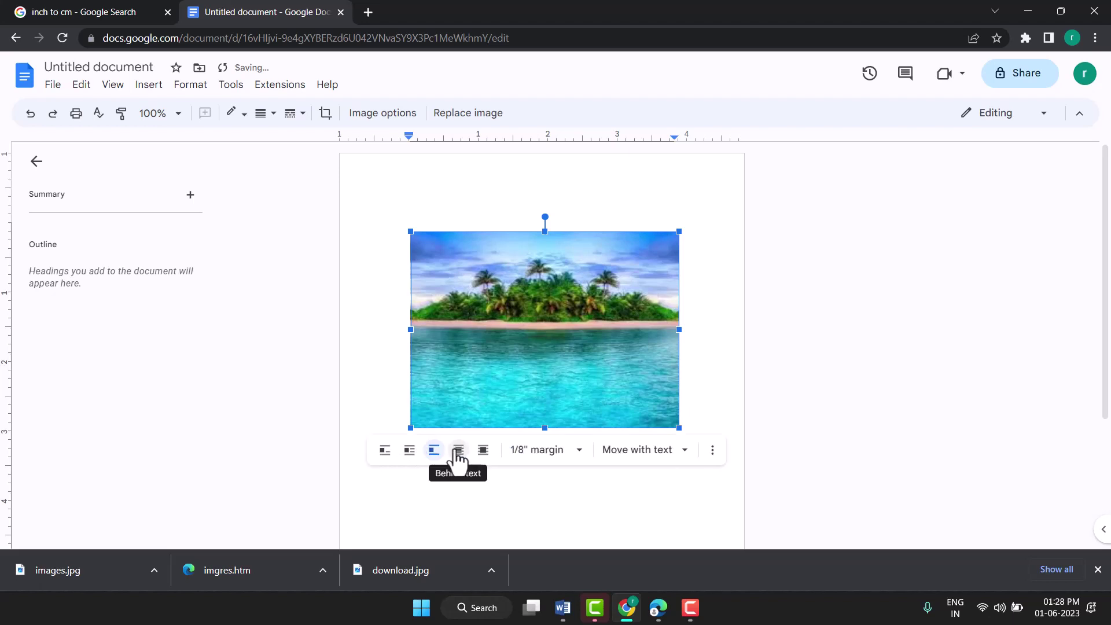
click(409, 450)
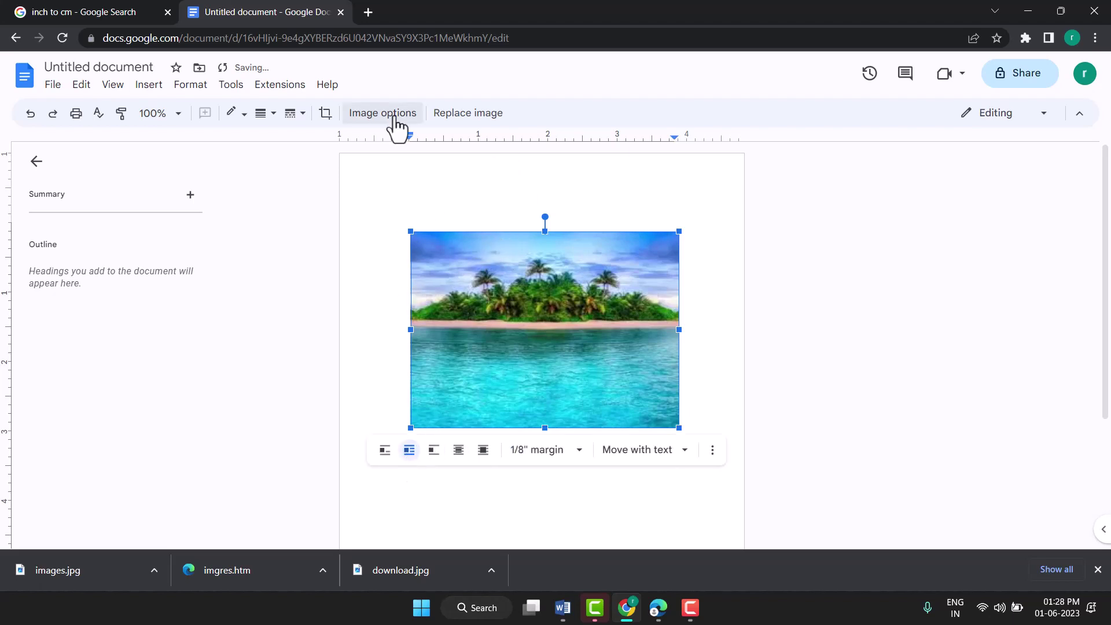
click(325, 113)
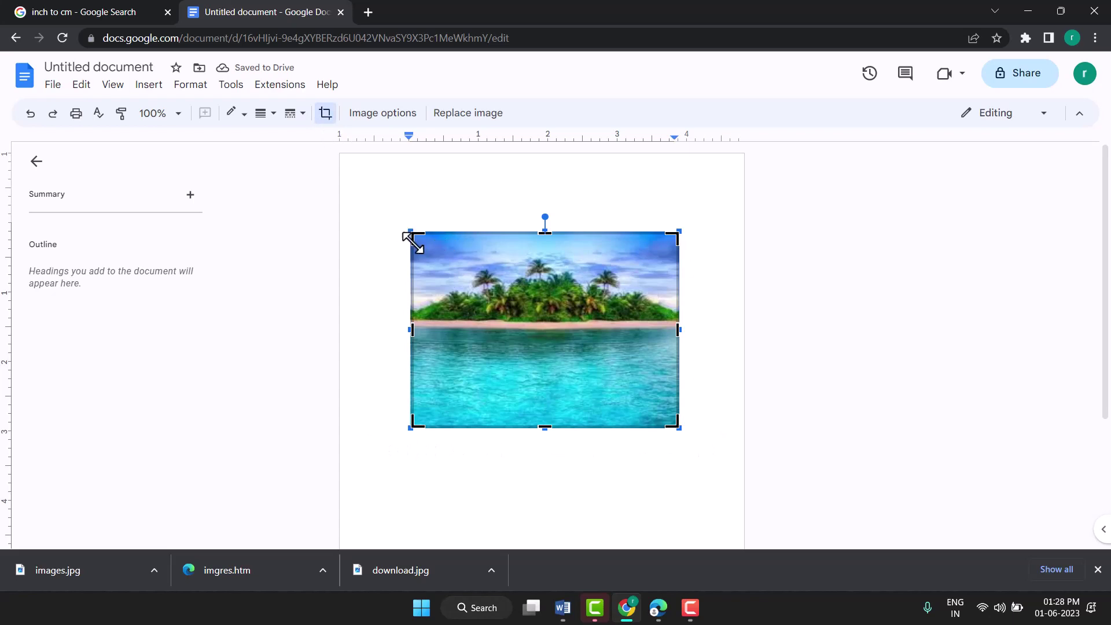
drag(458, 291, 410, 236)
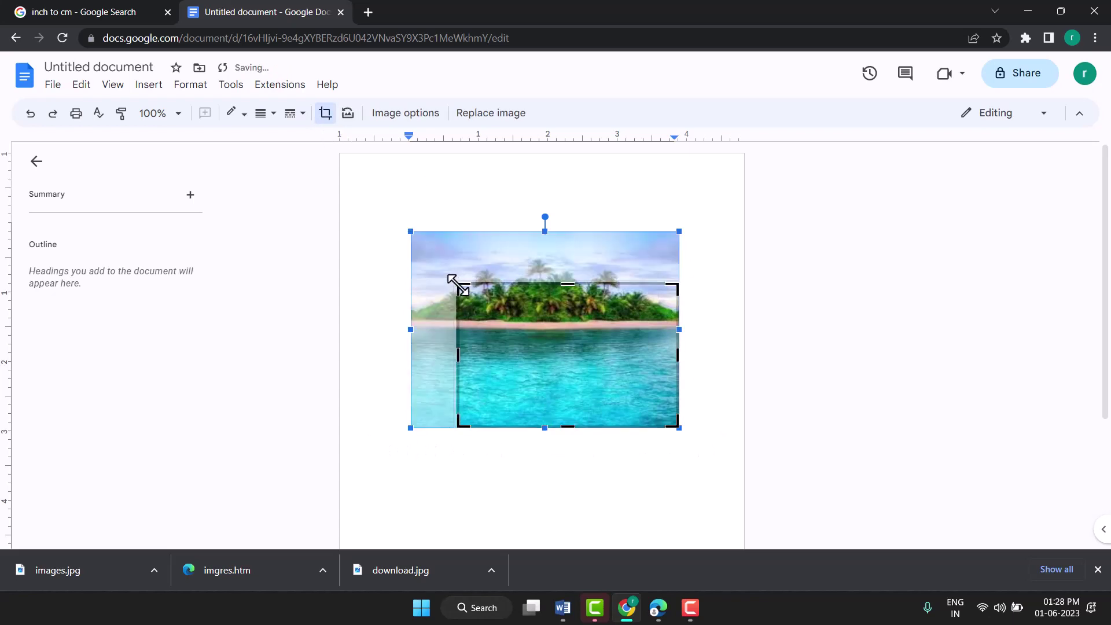
click(429, 191)
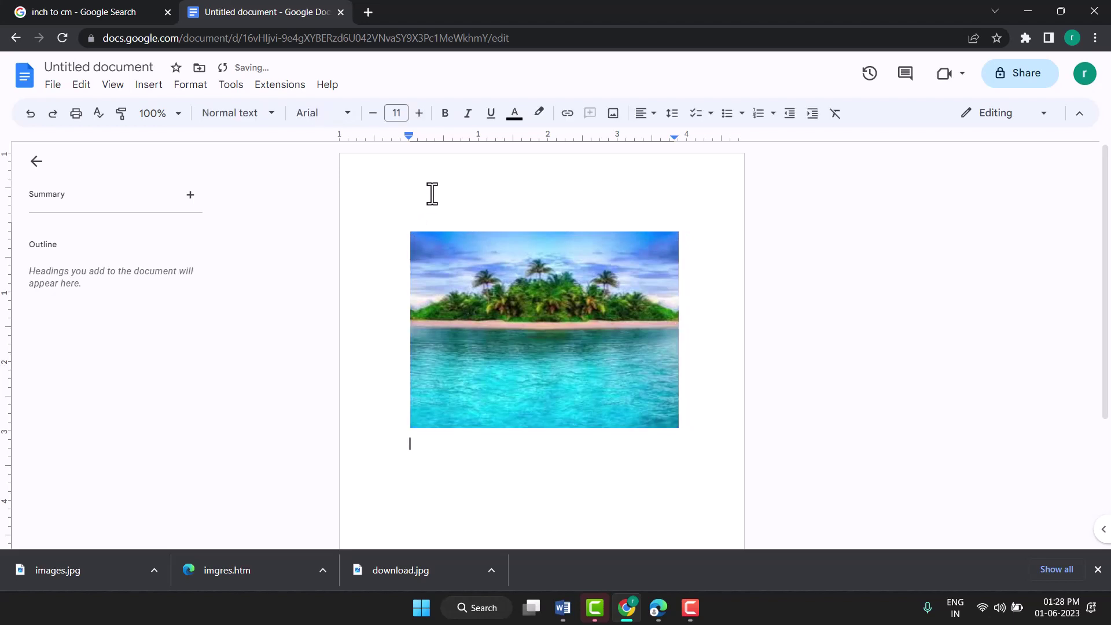